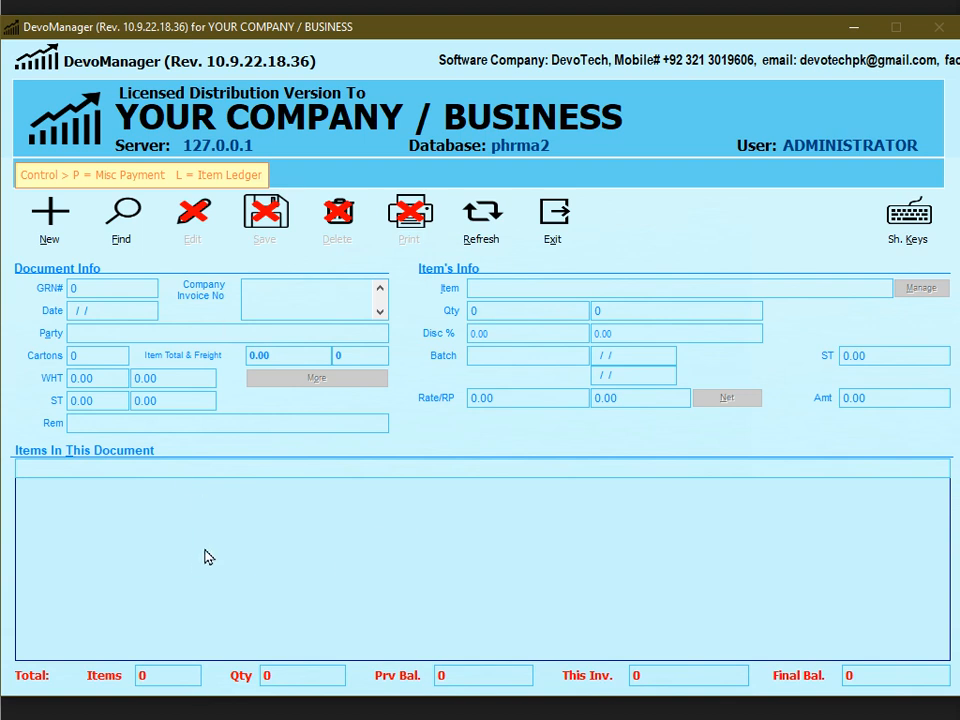
Start a new purchase with company invoice number 0912 and party A.K DISTRIBUTORS (RG), keeping the default date.
{"action": "left_click", "coordinate": [52, 232]}
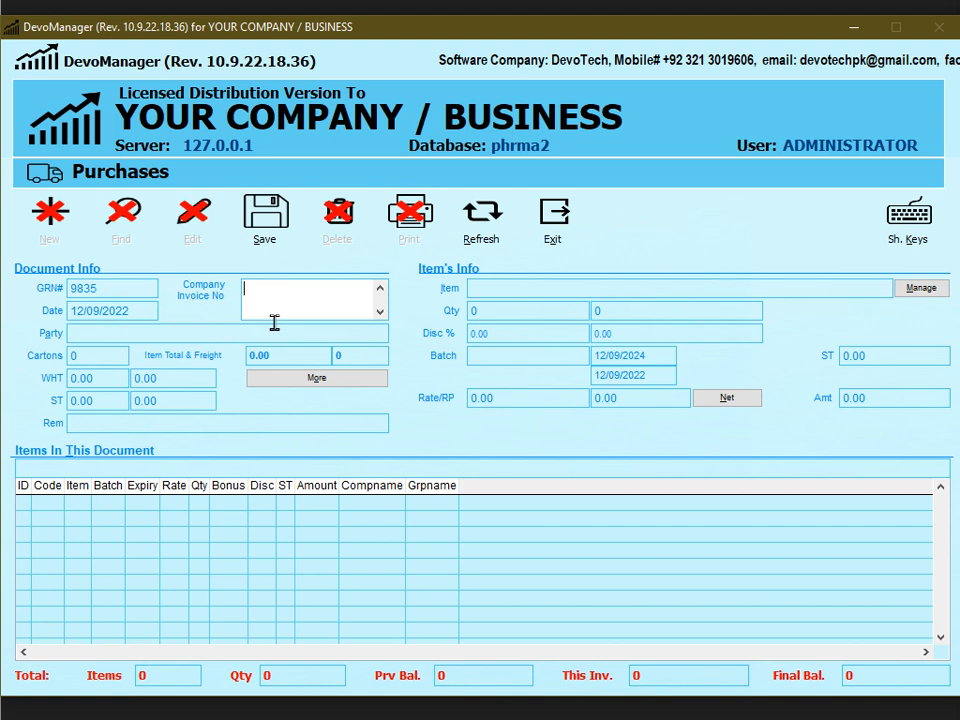
{"action": "type", "text": "0912"}
{"action": "key", "text": "Return"}
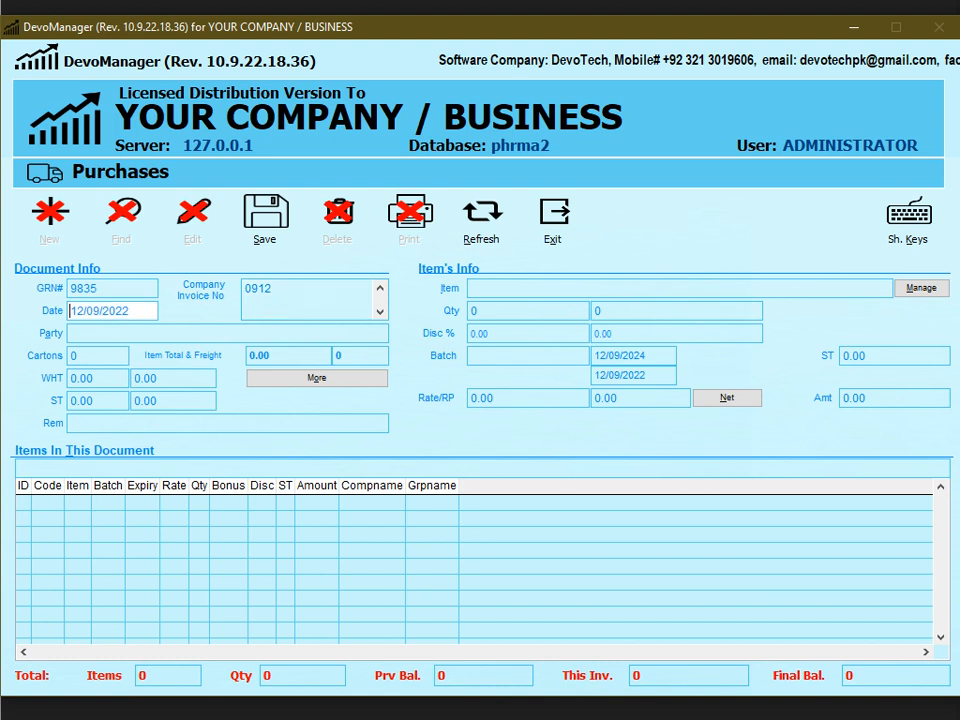
{"action": "key", "text": "Return"}
{"action": "type", "text": "A"}
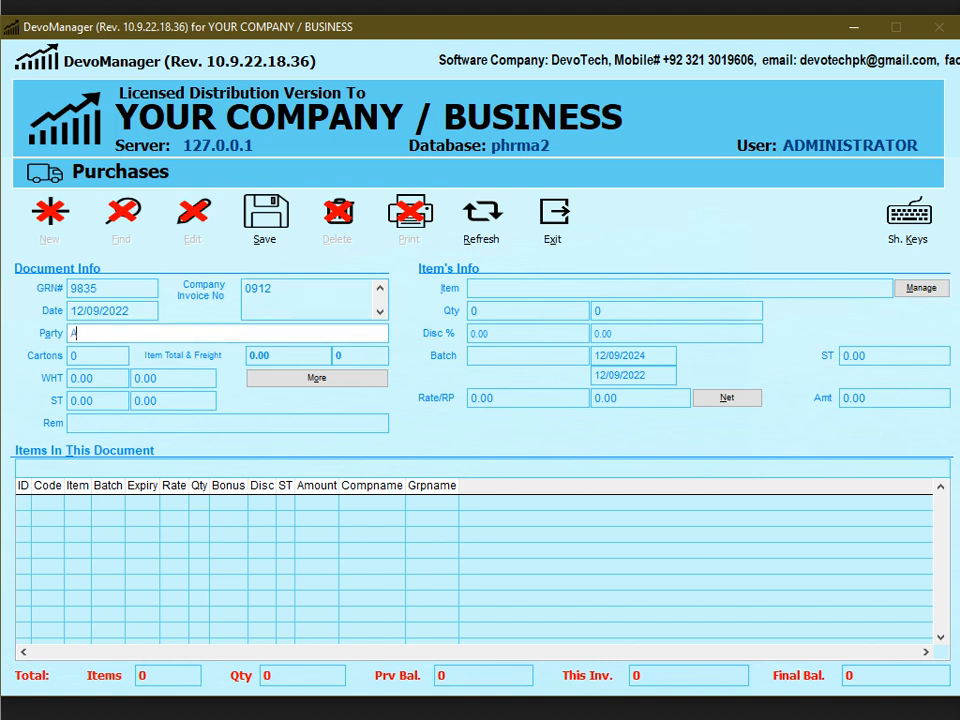
{"action": "key", "text": "Down"}
{"action": "key", "text": "Return"}
{"action": "key", "text": "Return"}
{"action": "key", "text": "Return"}
{"action": "key", "text": "Return"}
{"action": "key", "text": "Return"}
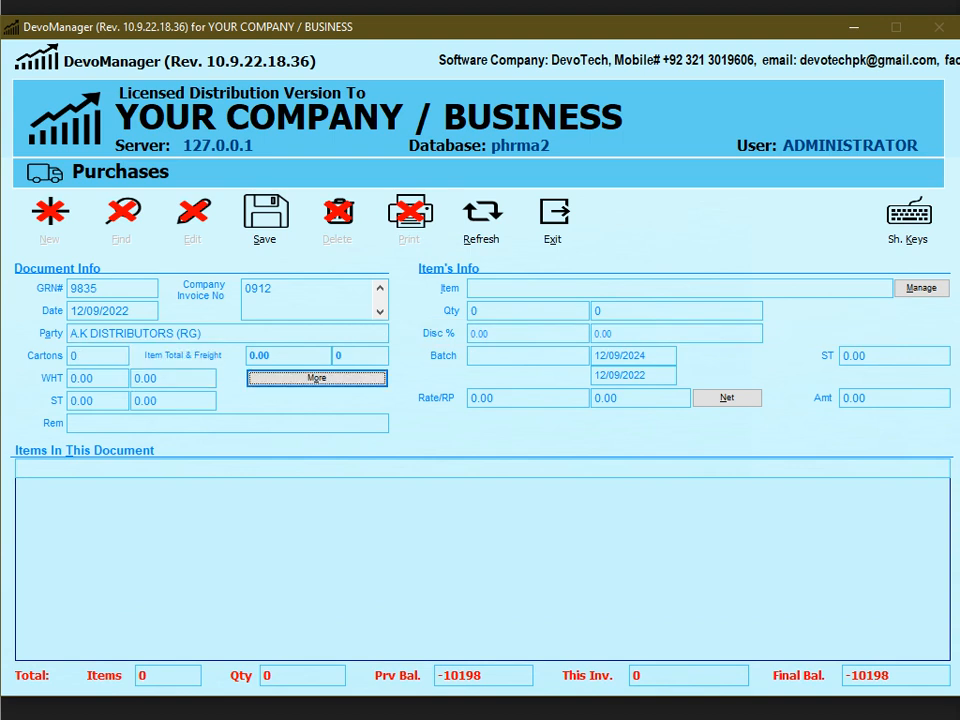
Set the purchase document's sales tax (ST) to 1 percent and its ST amount to 500.
{"action": "key", "text": "Return"}
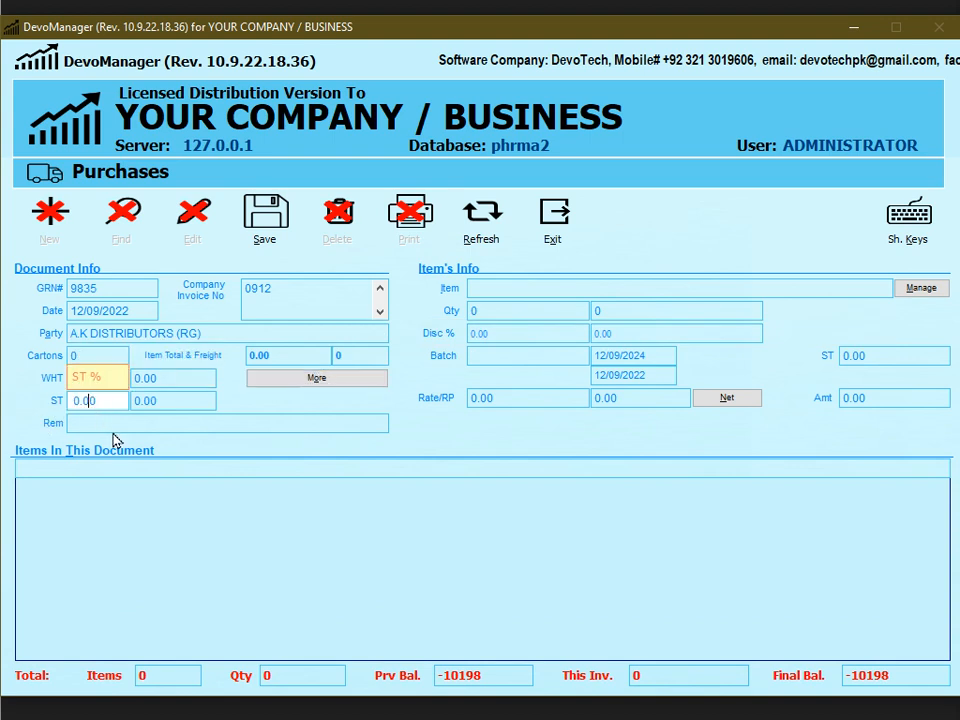
{"action": "key", "text": "Return"}
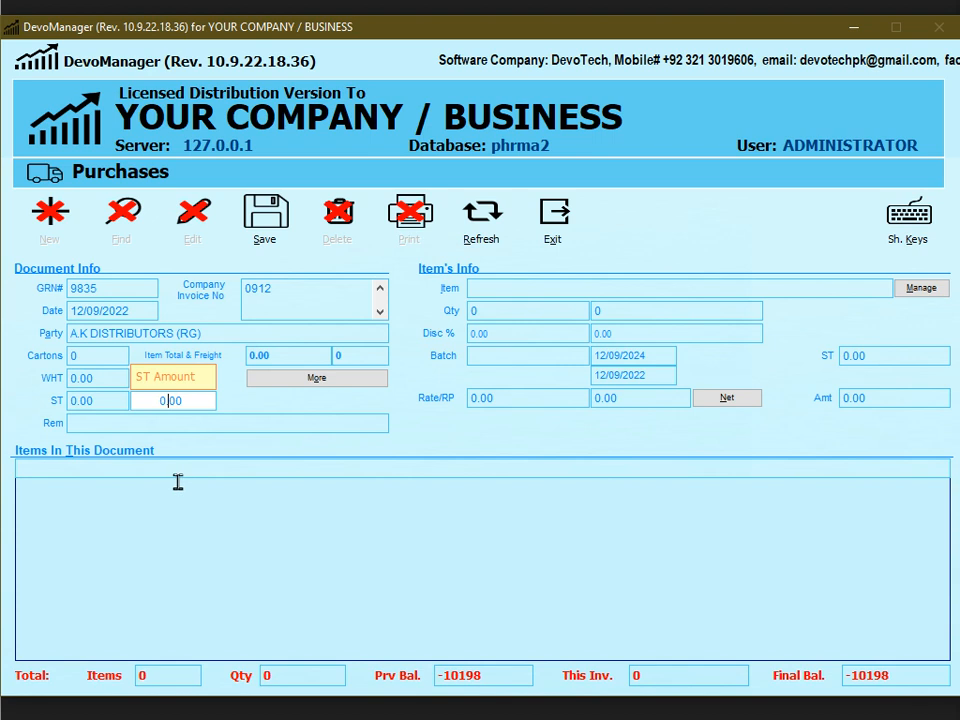
{"action": "left_click", "coordinate": [105, 402]}
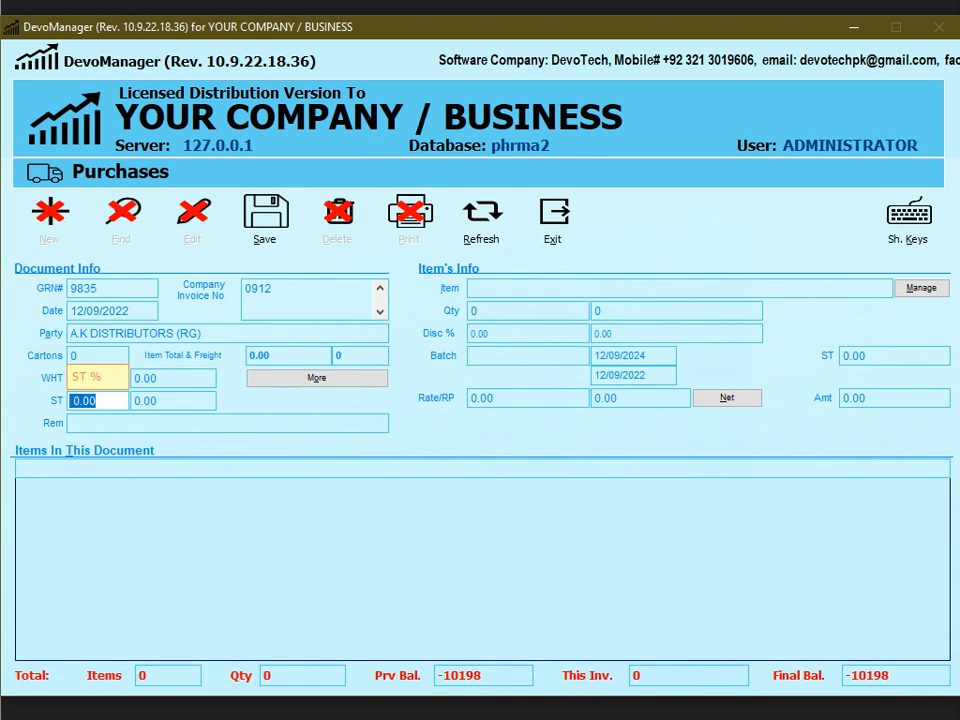
{"action": "type", "text": "1"}
{"action": "key", "text": "Return"}
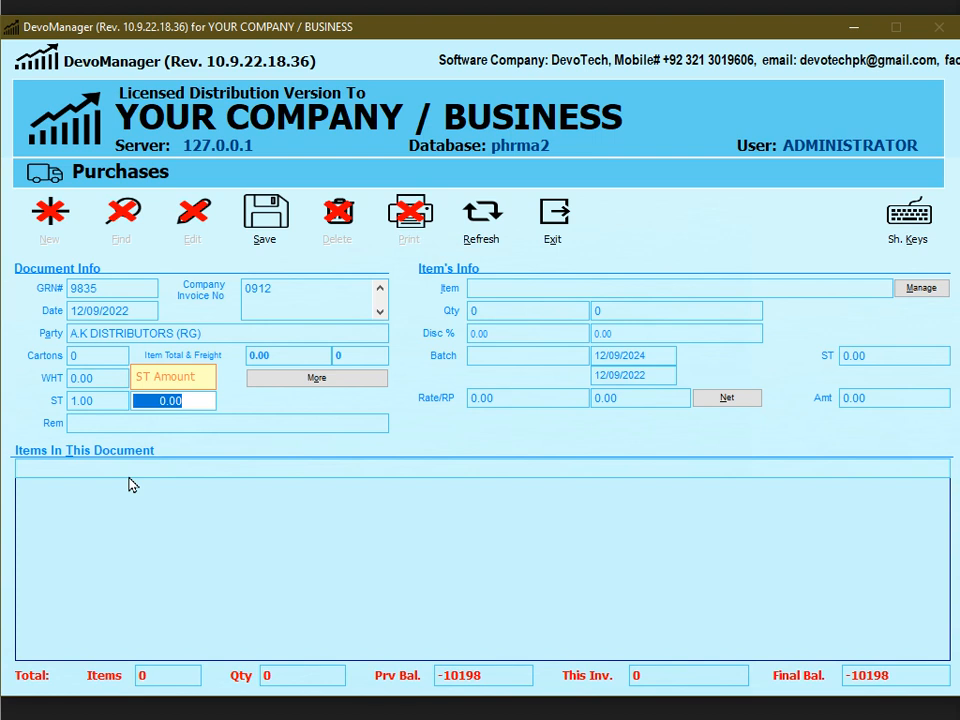
{"action": "type", "text": "500 ."}
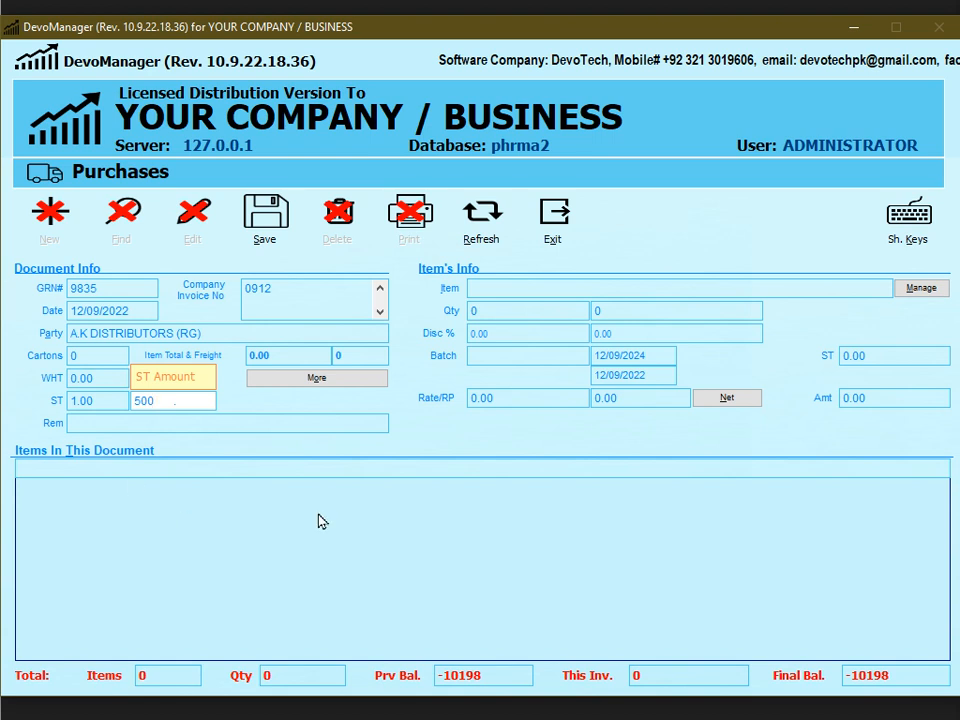
{"action": "left_click", "coordinate": [76, 401]}
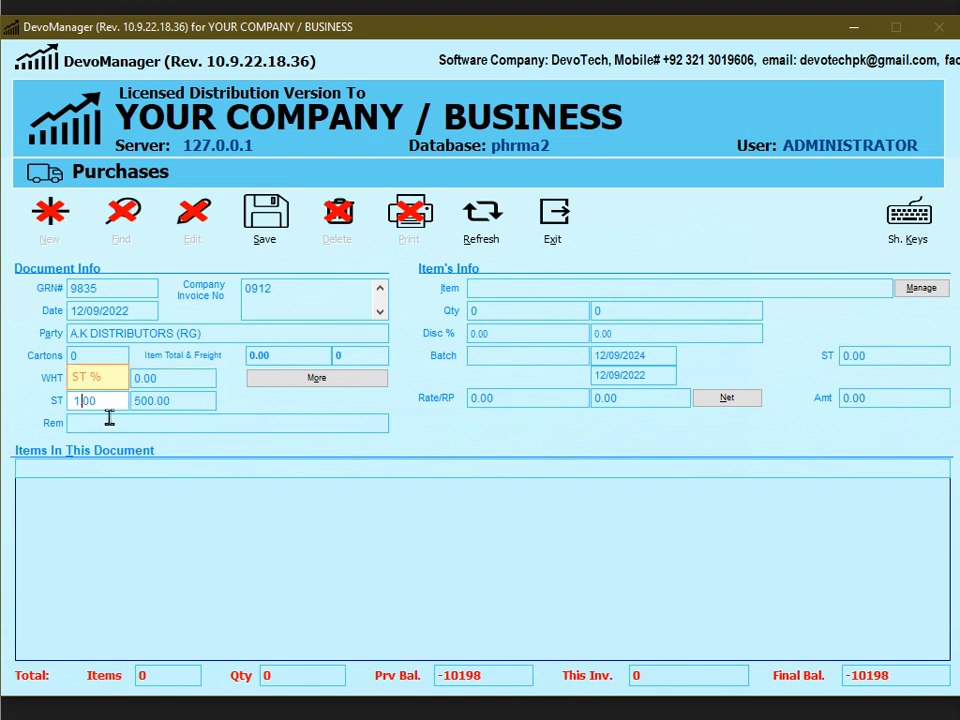
{"action": "left_click", "coordinate": [168, 402]}
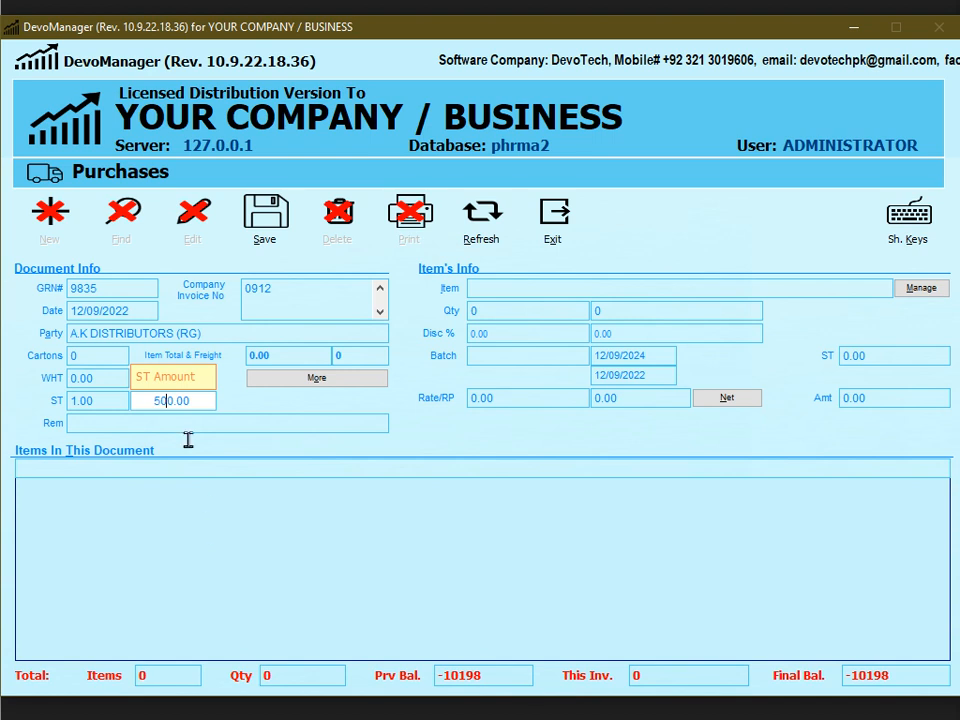
{"action": "left_click", "coordinate": [78, 403]}
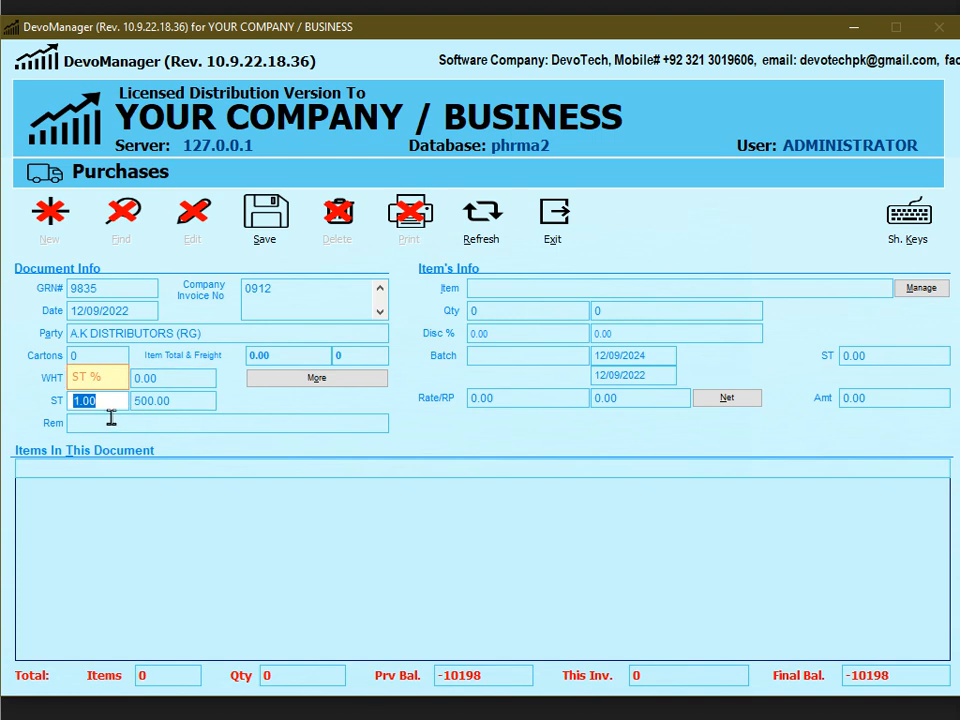
{"action": "key", "text": "Tab"}
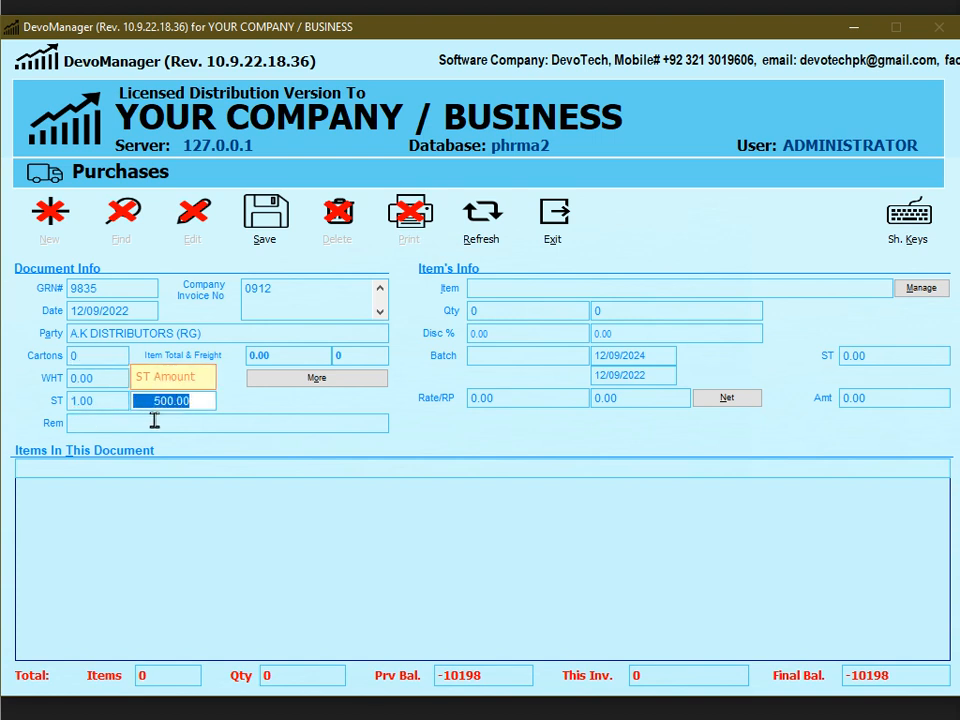
{"action": "key", "text": "shift+Tab"}
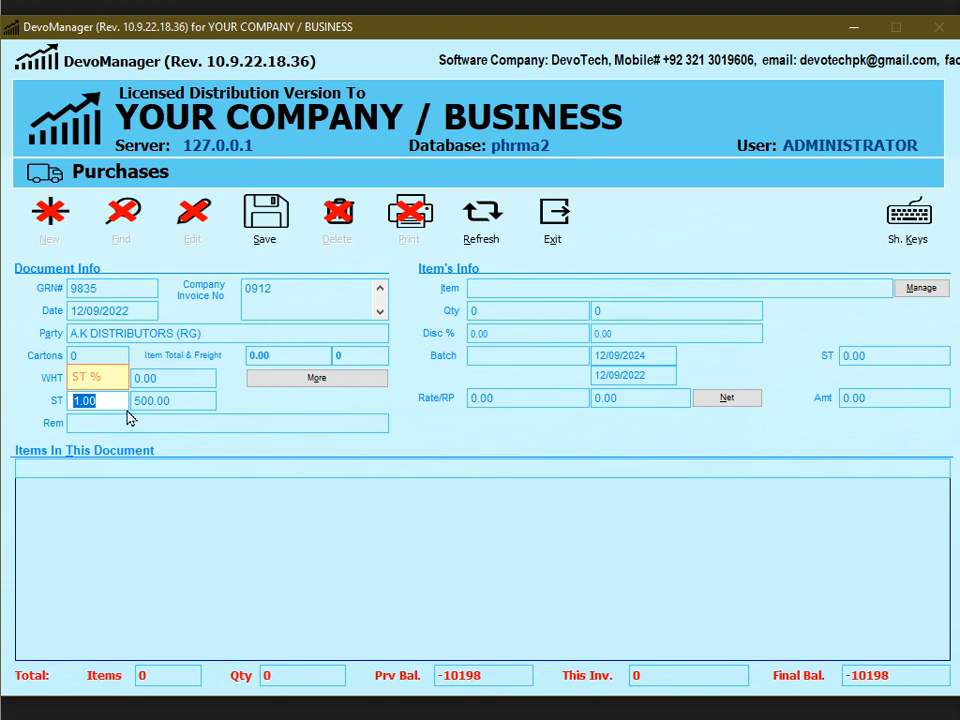
Enter the Bosch Pharmaceutical item AARAM 50MG CAP 20`S with quantity 50 and batch 0911.
{"action": "left_click", "coordinate": [499, 290]}
{"action": "type", "text": "AA"}
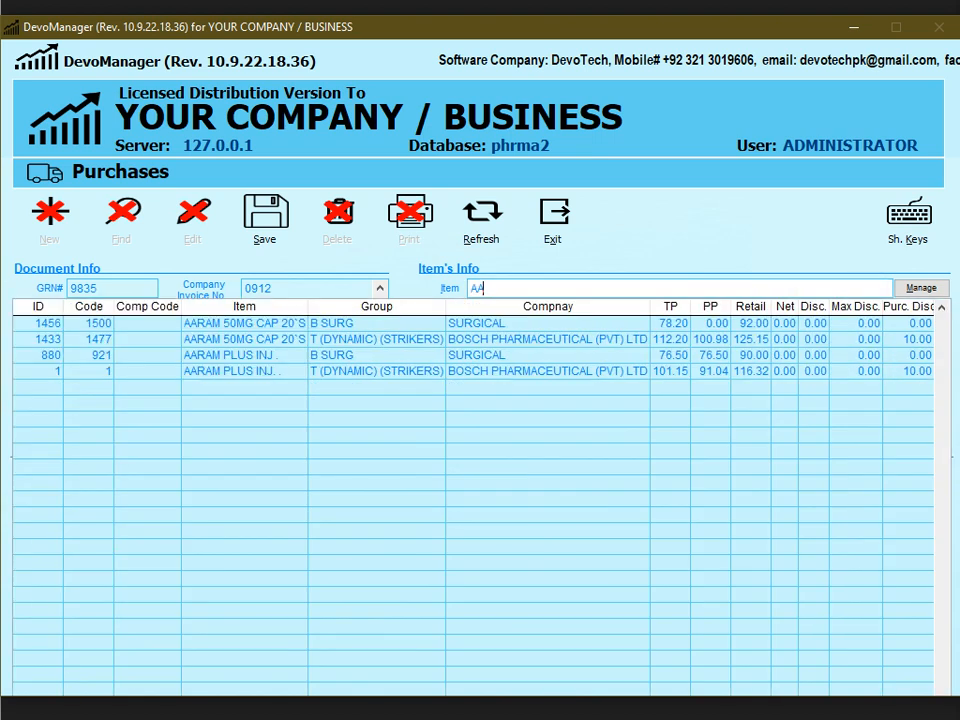
{"action": "key", "text": "Down"}
{"action": "key", "text": "Return"}
{"action": "type", "text": "50"}
{"action": "key", "text": "Return"}
{"action": "key", "text": "Return"}
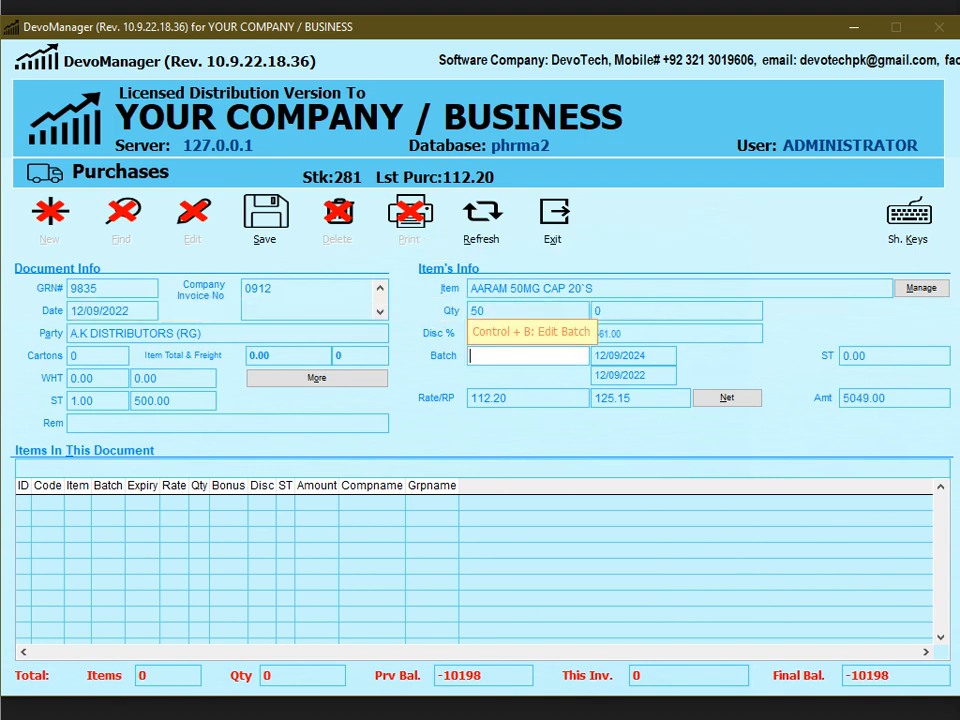
{"action": "type", "text": "09"}
{"action": "key", "text": "Return"}
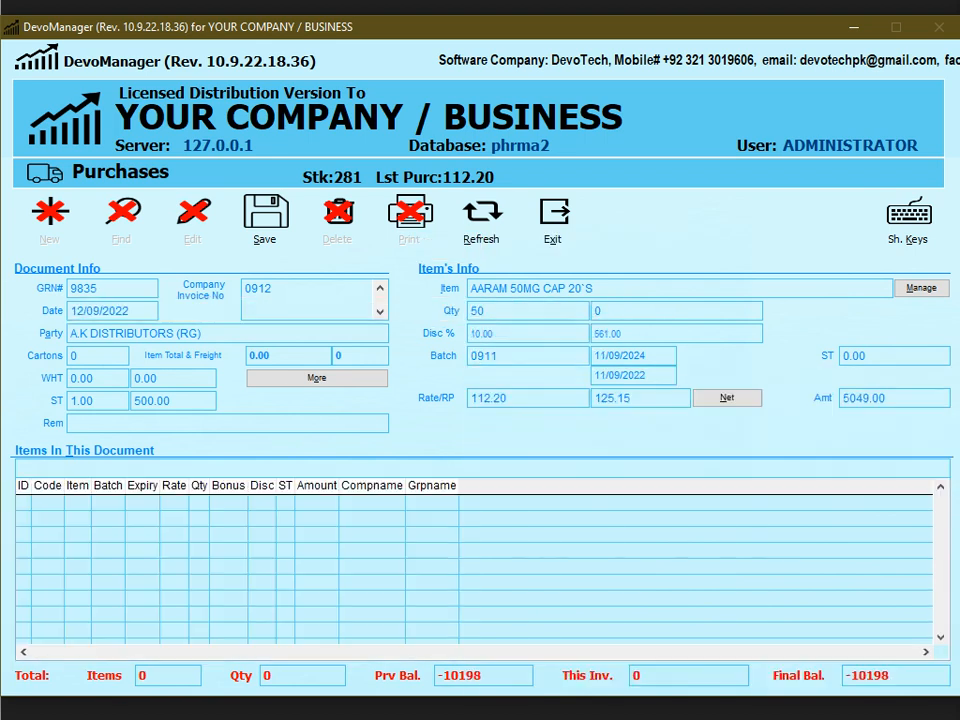
Save the item to the purchase document and dismiss the save message.
{"action": "left_click", "coordinate": [278, 244]}
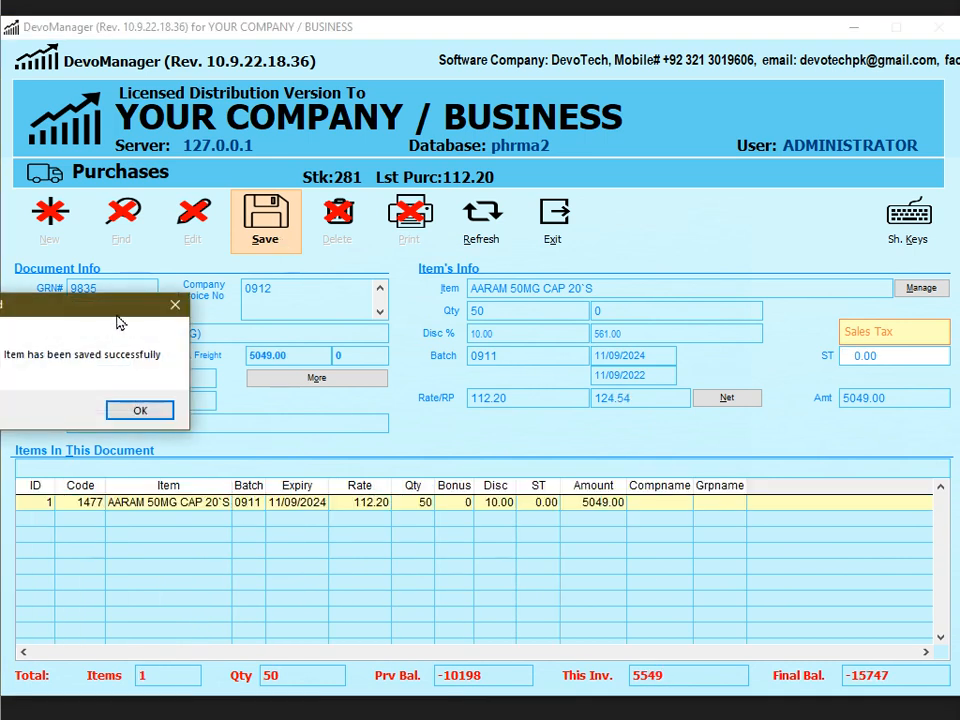
{"action": "left_click_drag", "start_coordinate": [117, 316], "coordinate": [530, 326]}
{"action": "left_click", "coordinate": [556, 416]}
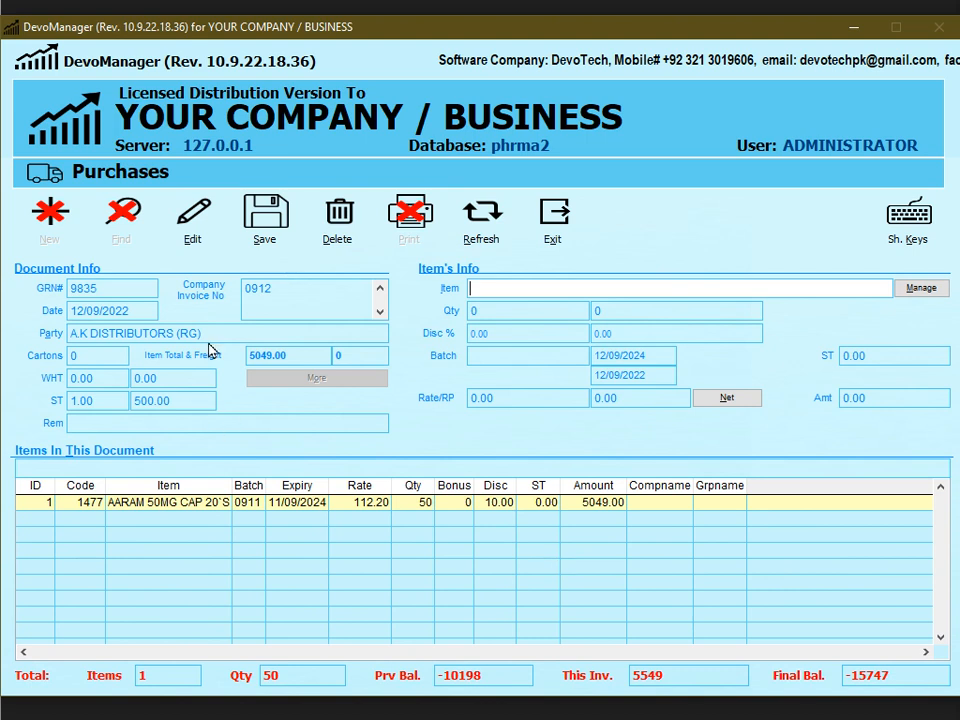
Reload purchase GRN 9835, show its purchase invoice report on screen to check the sales tax, and return to the main menu.
{"action": "left_click", "coordinate": [481, 215]}
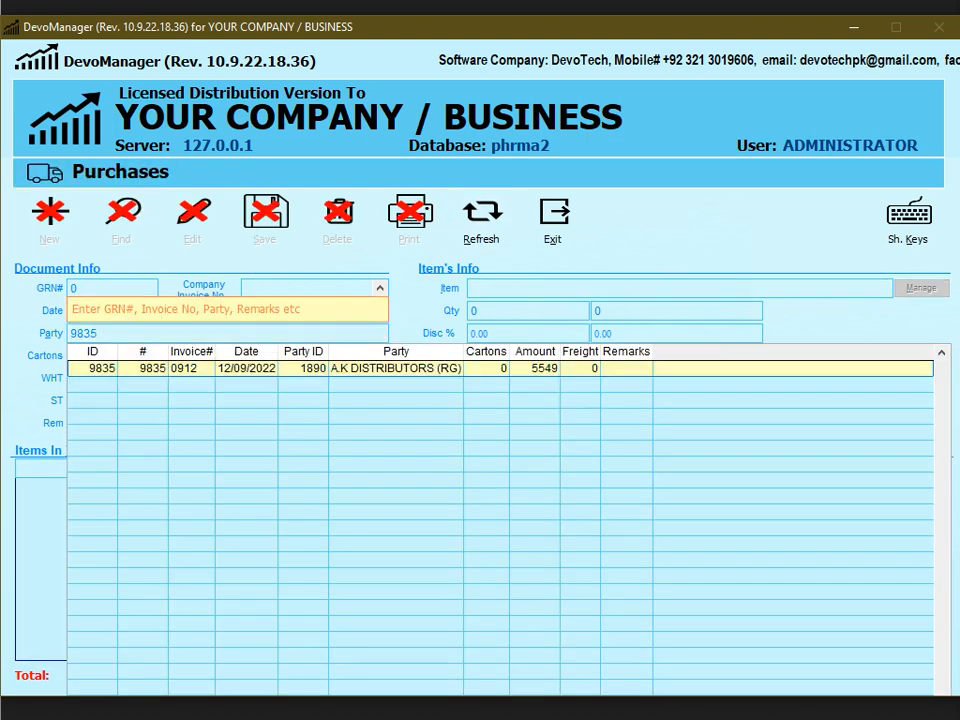
{"action": "left_click", "coordinate": [404, 250]}
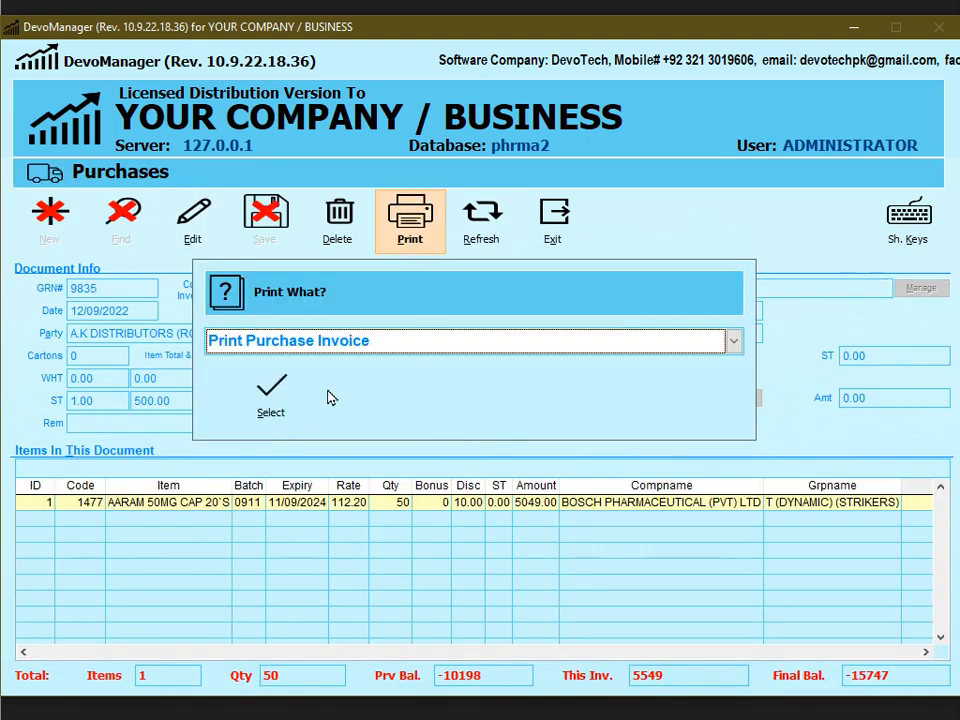
{"action": "left_click", "coordinate": [291, 407]}
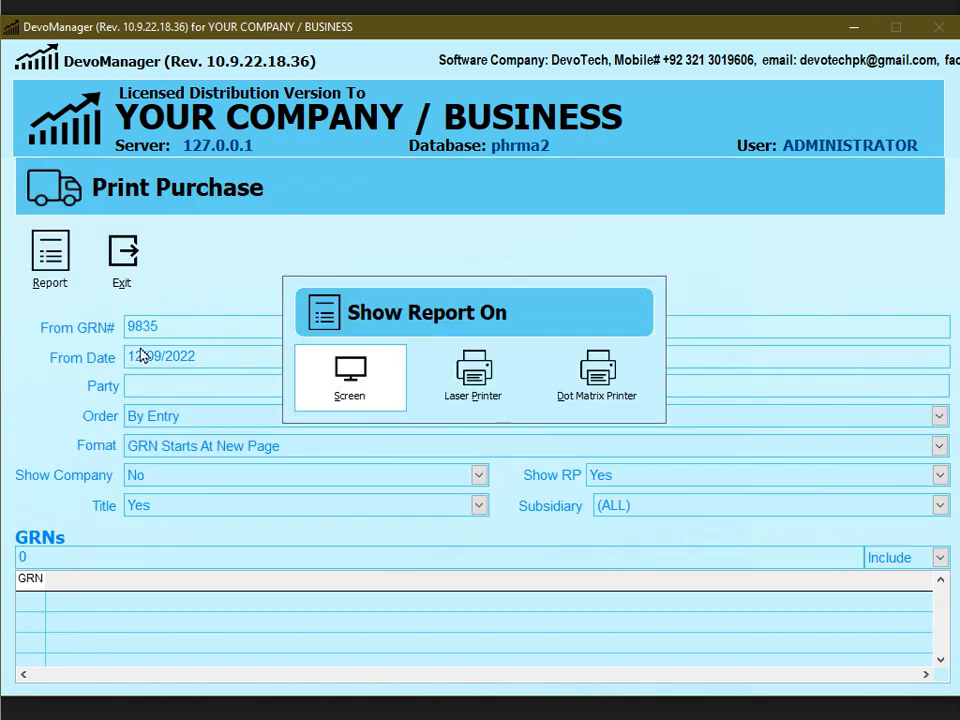
{"action": "left_click", "coordinate": [378, 405]}
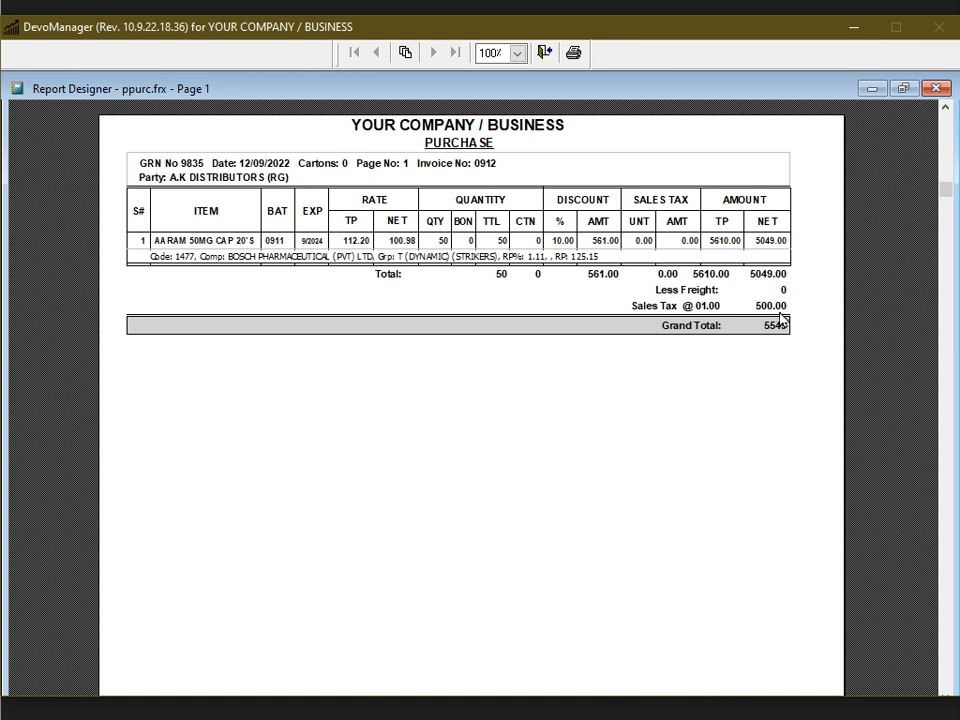
{"action": "key", "text": "Escape"}
{"action": "key", "text": "Escape"}
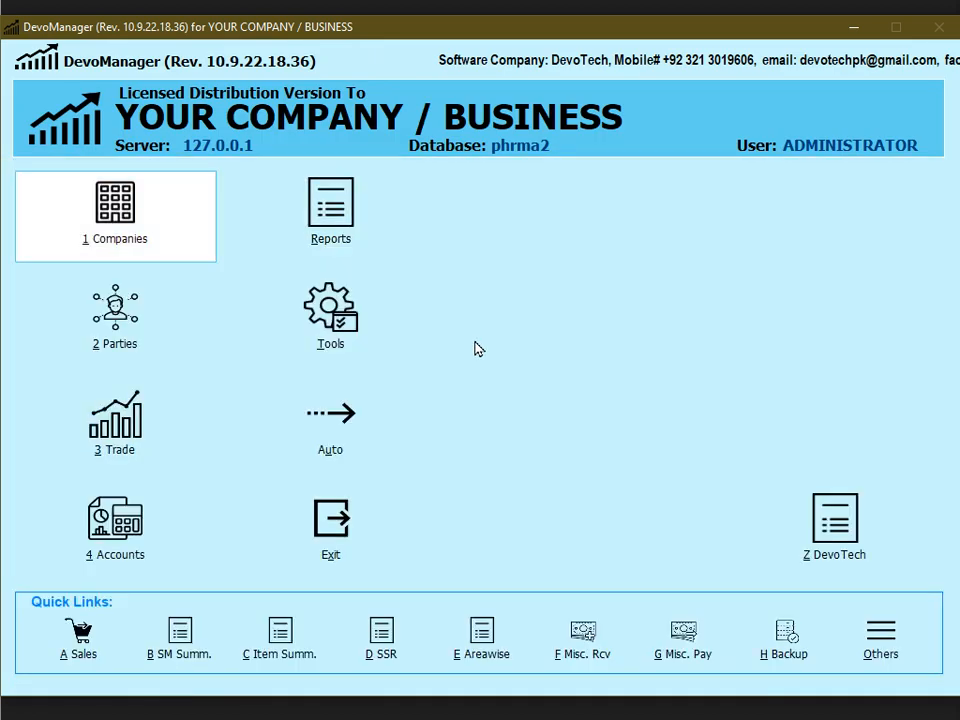
Open the Print Purchase form from the trade purchase reports and close it without generating a report.
{"action": "key", "text": "r"}
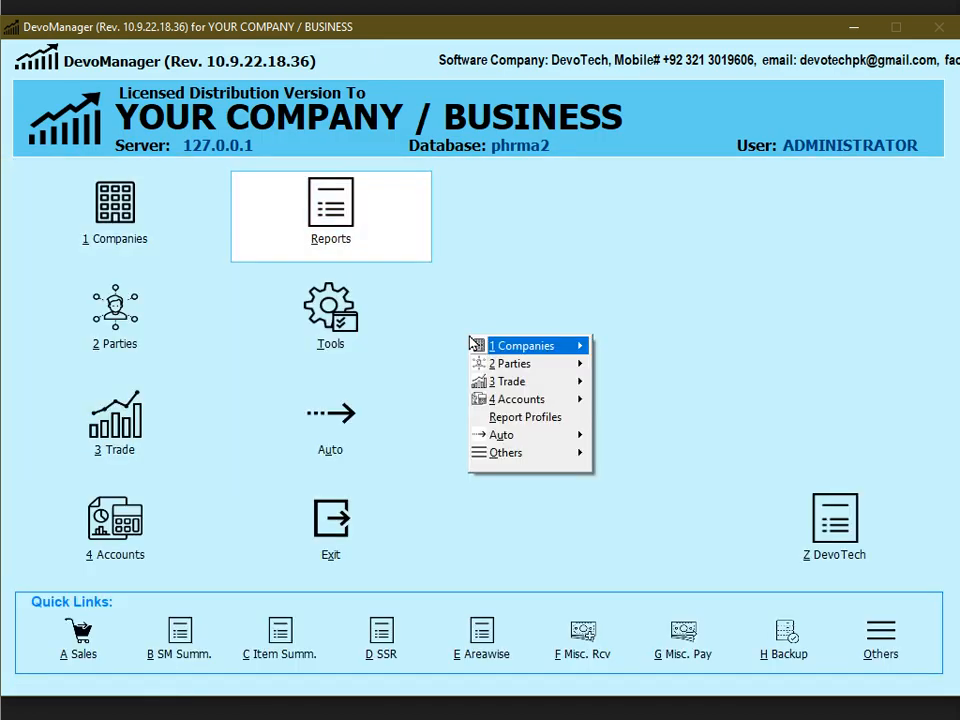
{"action": "key", "text": "Down"}
{"action": "key", "text": "Down"}
{"action": "key", "text": "Right"}
{"action": "key", "text": "Right"}
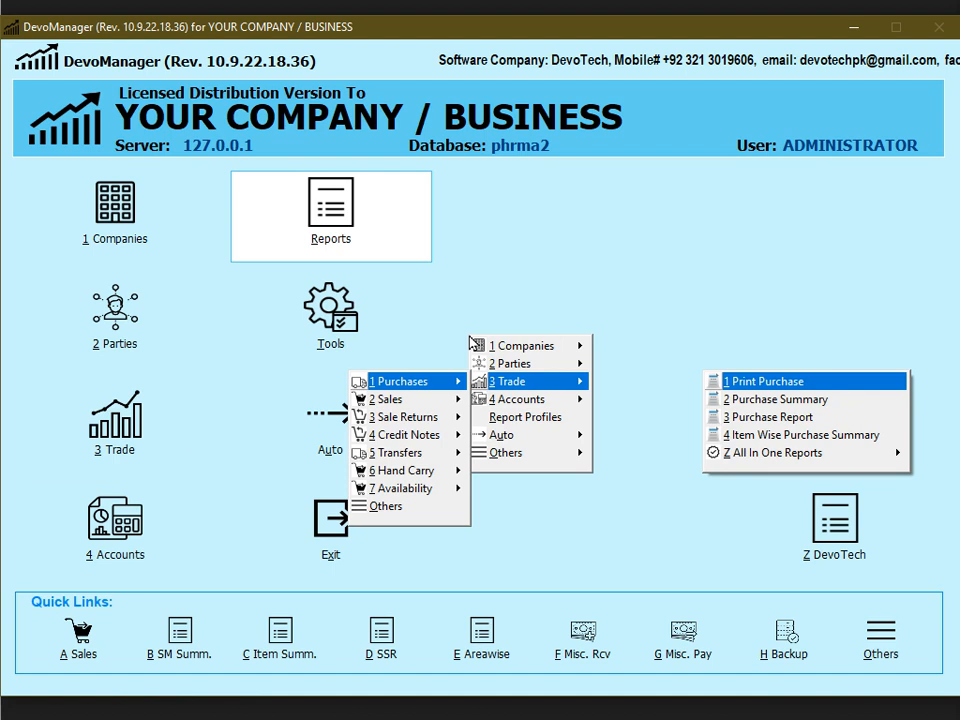
{"action": "key", "text": "Return"}
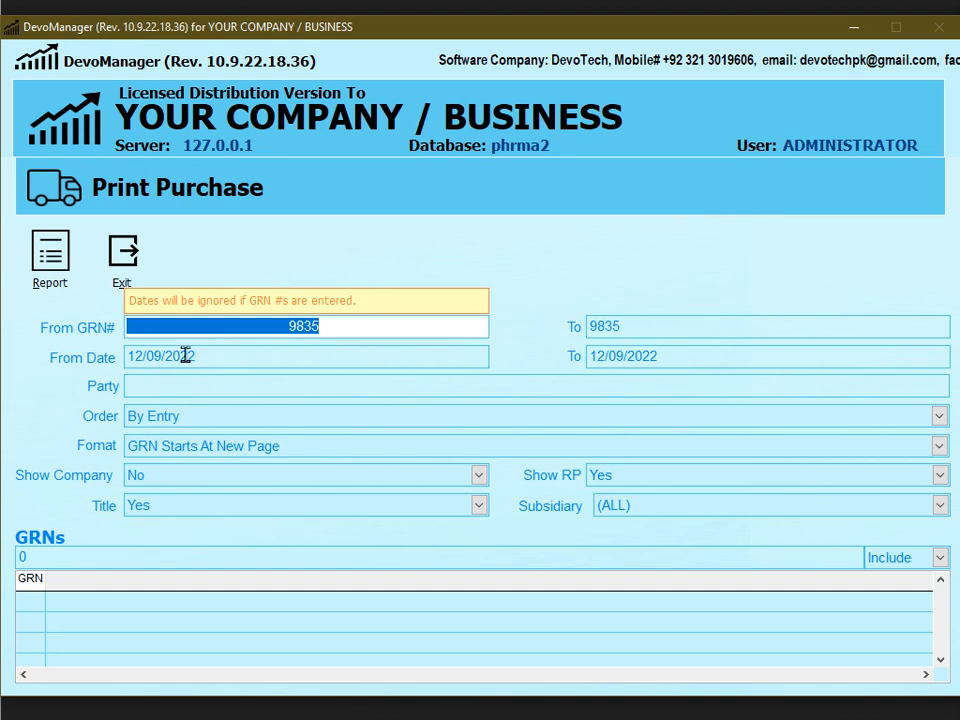
{"action": "left_click", "coordinate": [122, 255]}
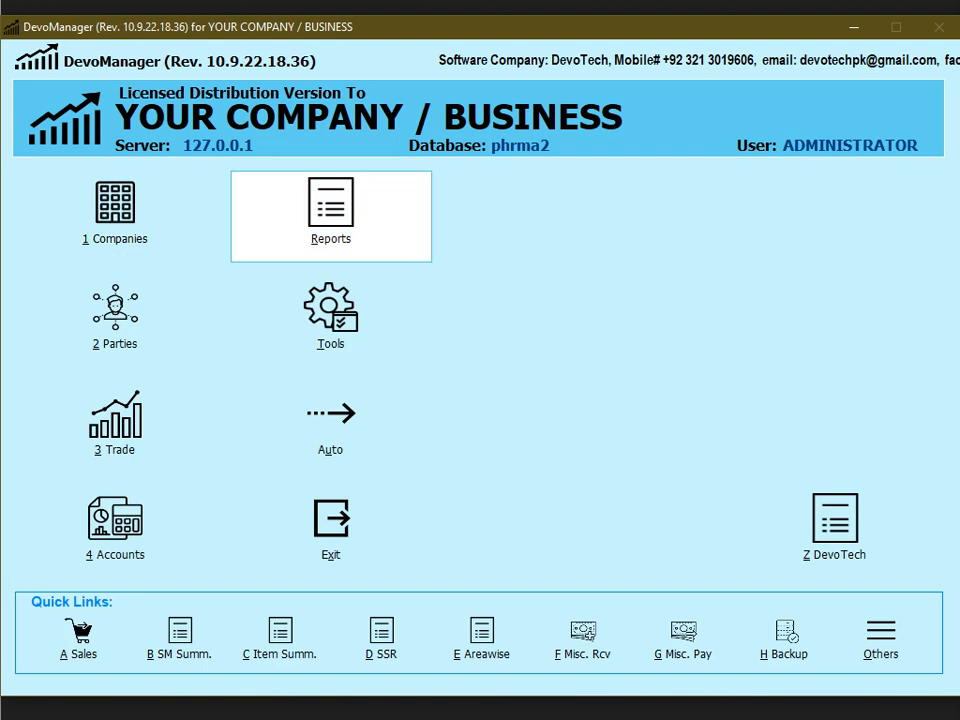
Generate the Purchase Summary report from the trade purchase reports, check its sales tax, and close it.
{"action": "right_click", "coordinate": [456, 321]}
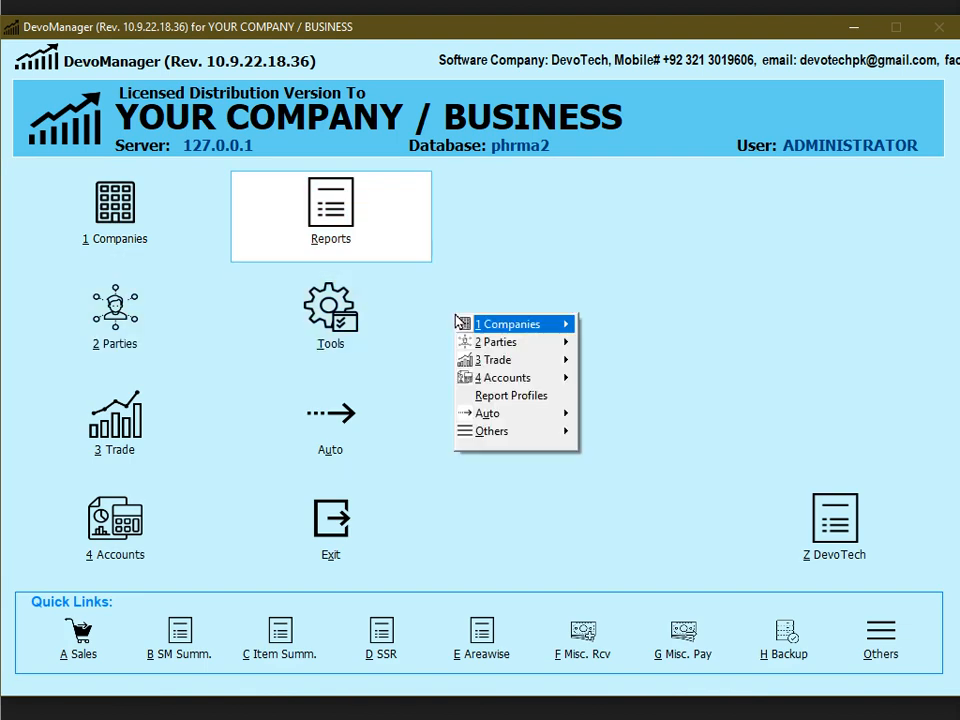
{"action": "key", "text": "Down"}
{"action": "key", "text": "Down"}
{"action": "key", "text": "Right"}
{"action": "key", "text": "Right"}
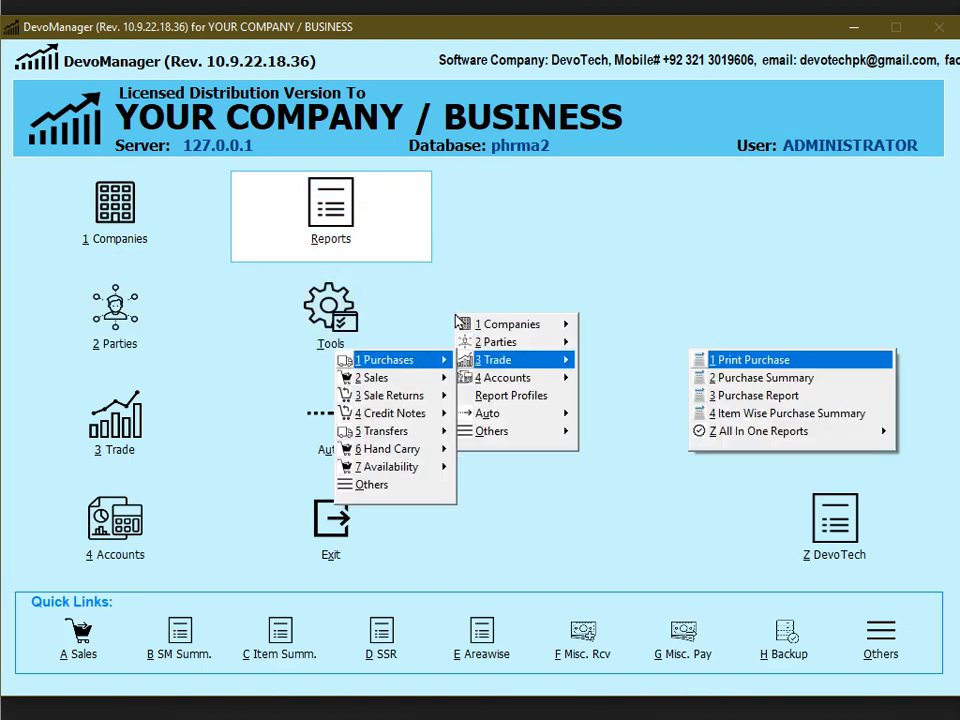
{"action": "key", "text": "Down"}
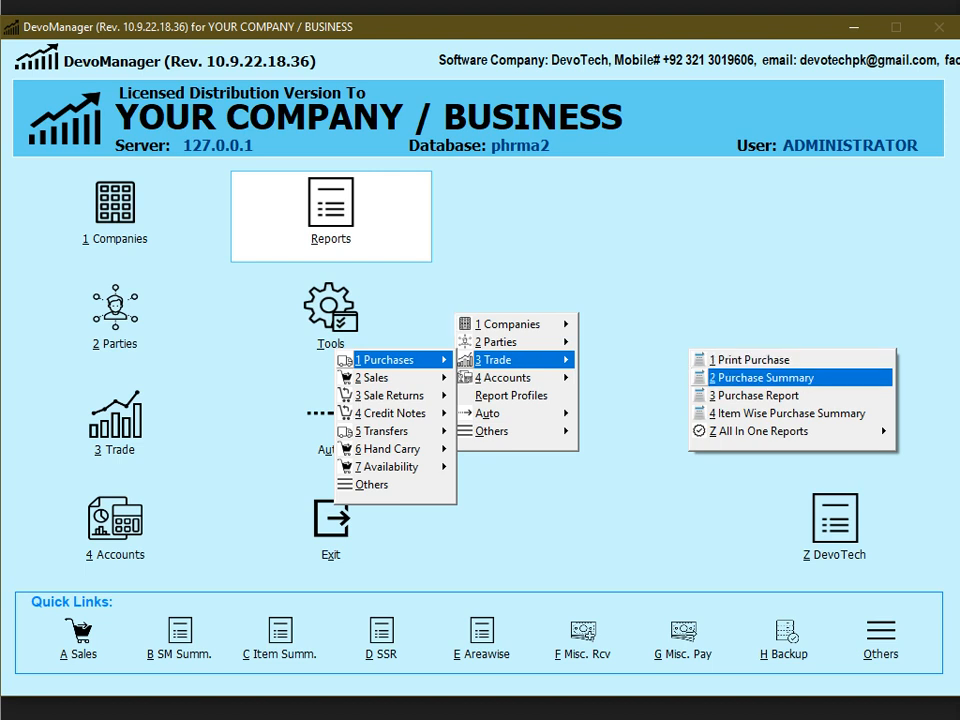
{"action": "key", "text": "Return"}
{"action": "key", "text": "alt+r"}
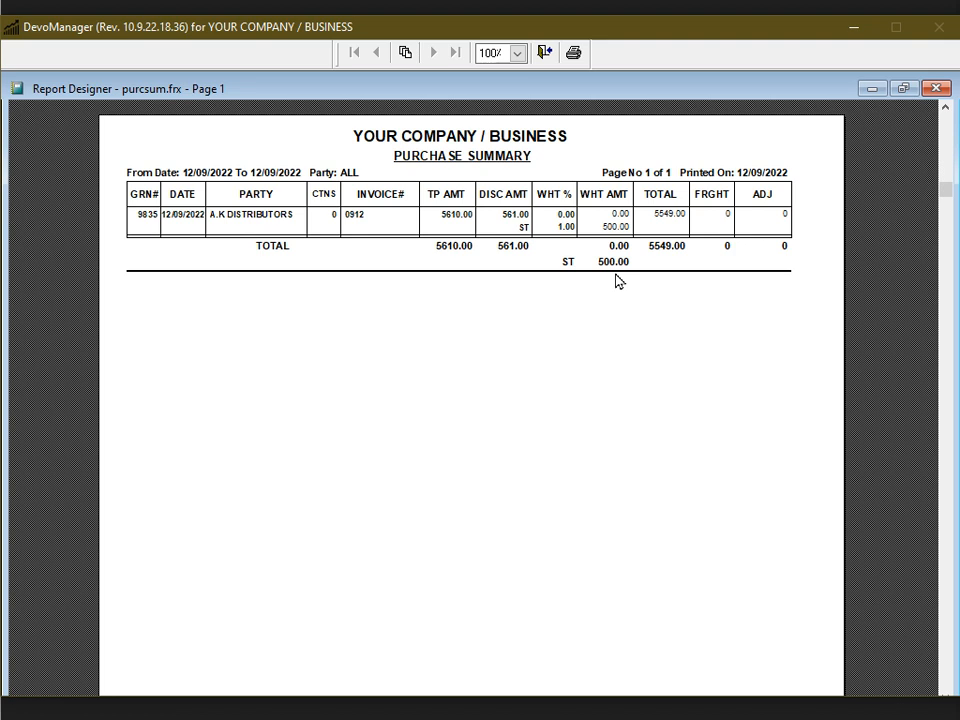
{"action": "key", "text": "Escape"}
{"action": "left_click", "coordinate": [152, 268]}
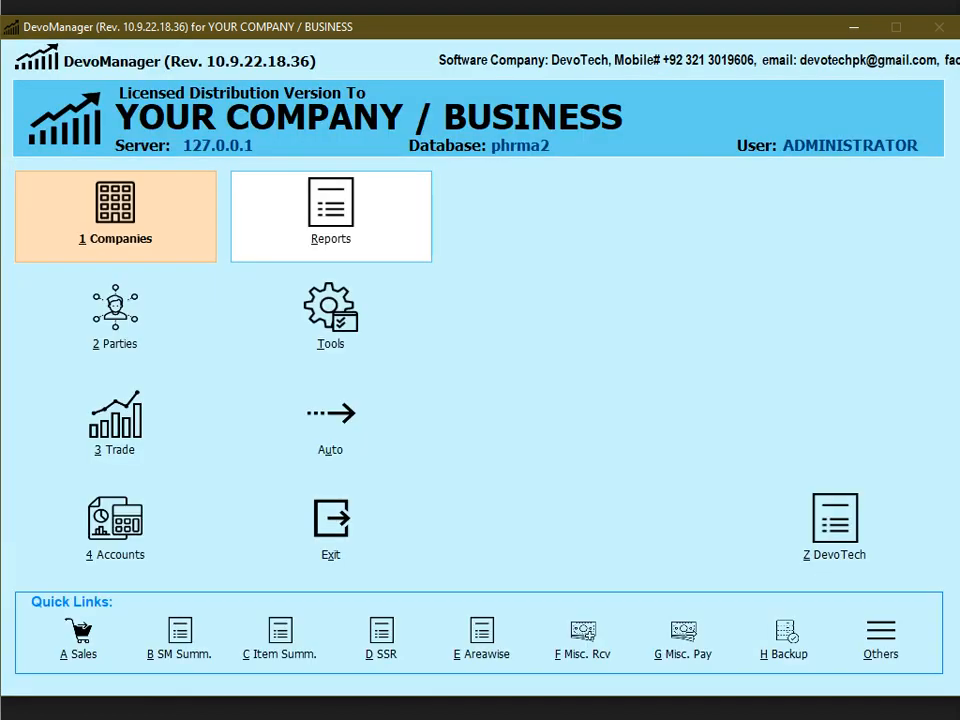
Generate the company Account Ledger for A.K DISTRIBUTORS (RG), check the purchase's sales tax entry, and return to the main menu.
{"action": "right_click", "coordinate": [143, 268]}
{"action": "mouse_move", "coordinate": [148, 271]}
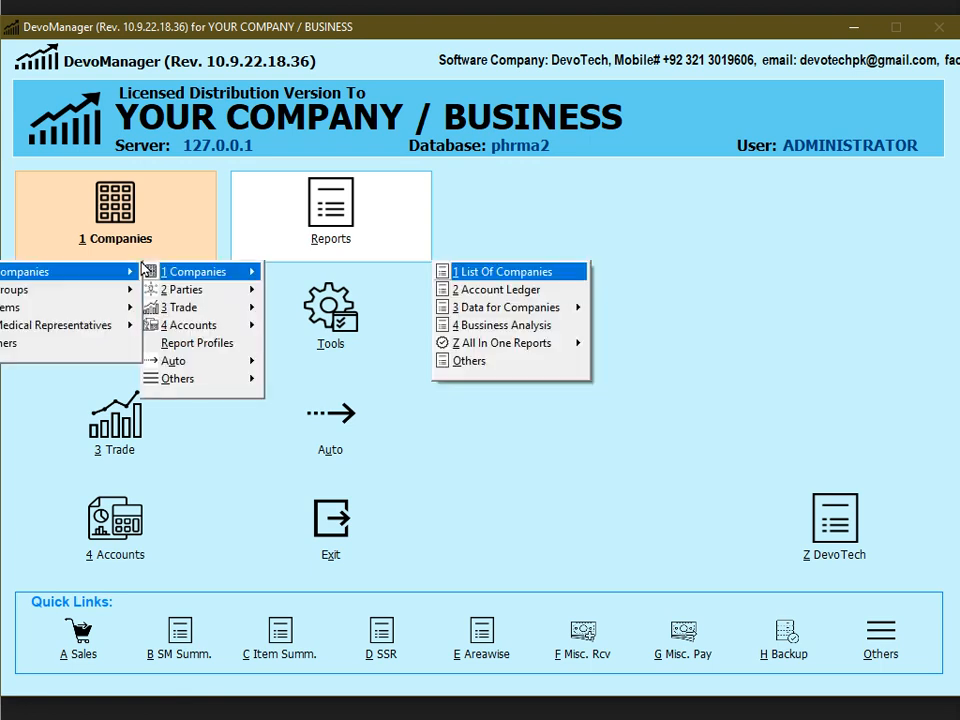
{"action": "key", "text": "Down"}
{"action": "key", "text": "Return"}
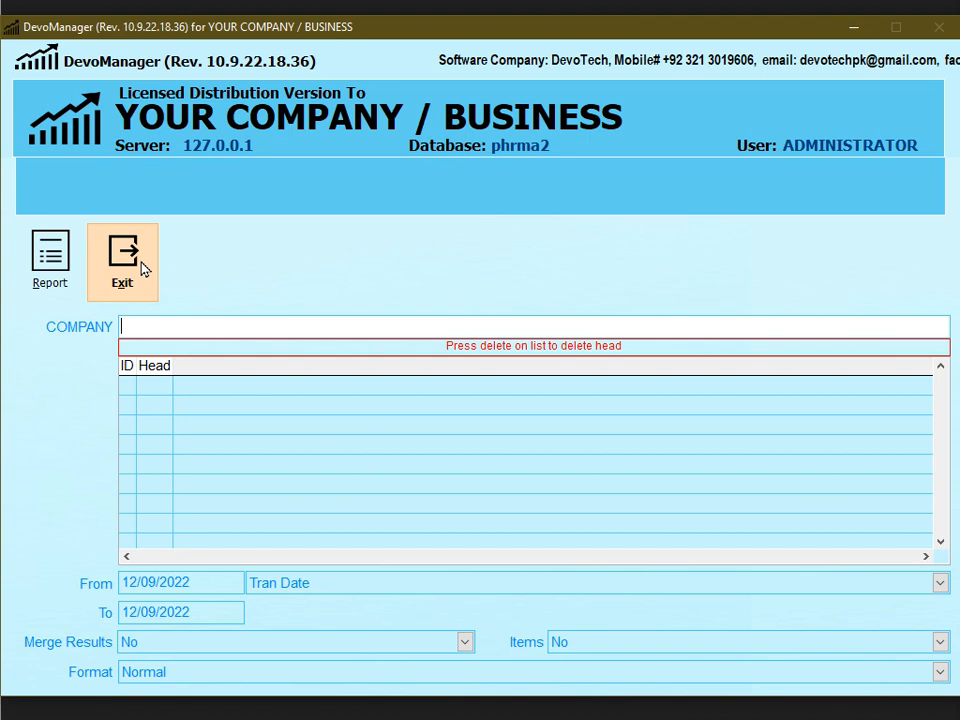
{"action": "type", "text": "A"}
{"action": "key", "text": "Return"}
{"action": "key", "text": "alt+r"}
{"action": "left_click", "coordinate": [310, 384]}
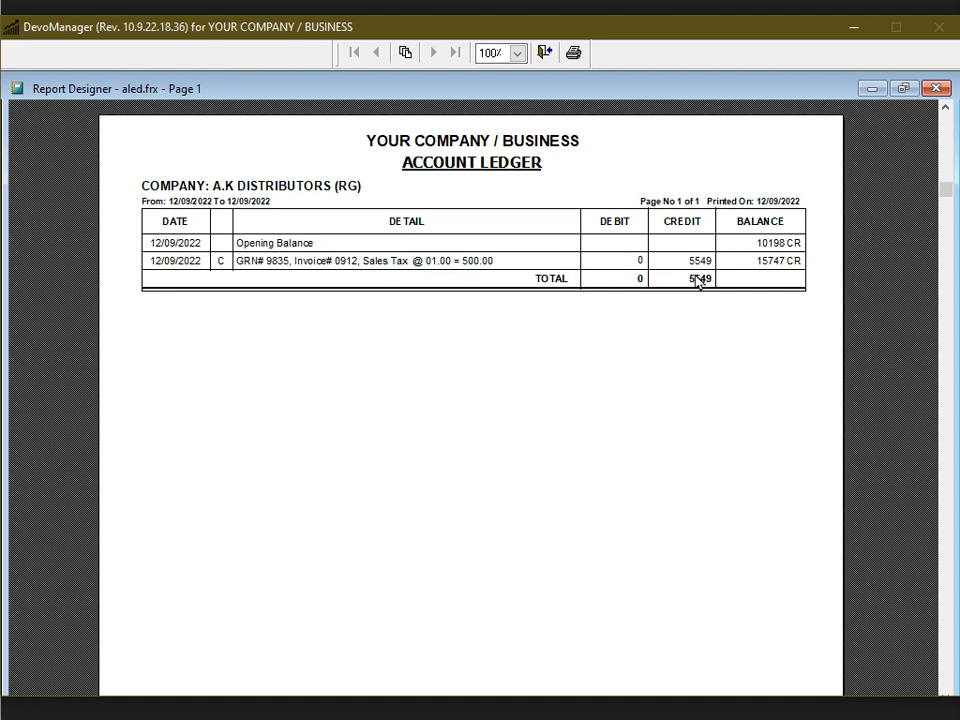
{"action": "key", "text": "Escape"}
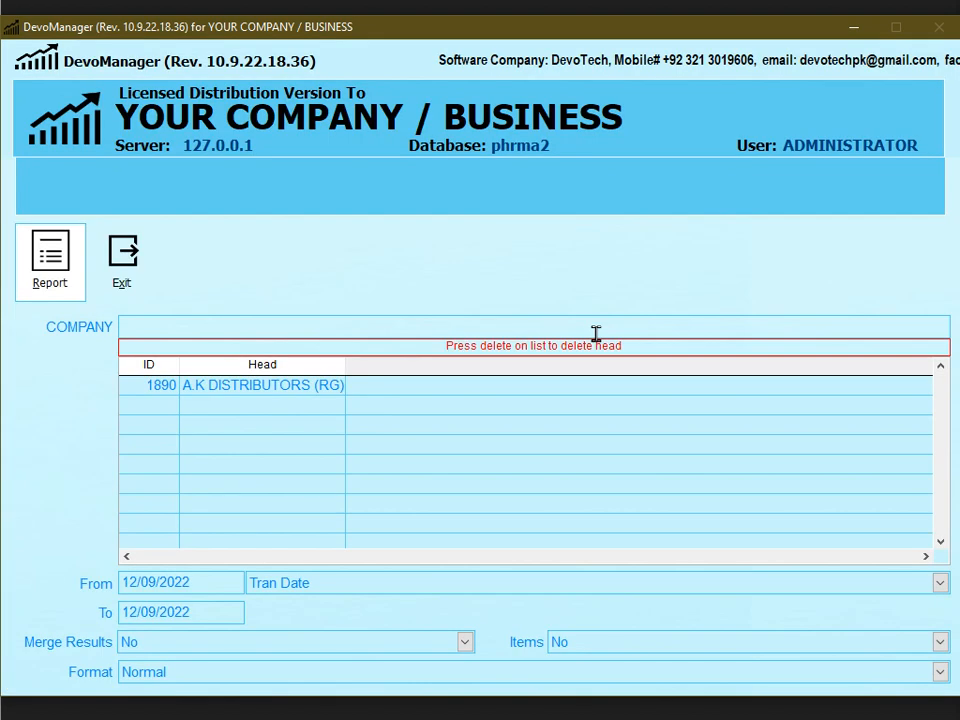
{"action": "left_click", "coordinate": [148, 272]}
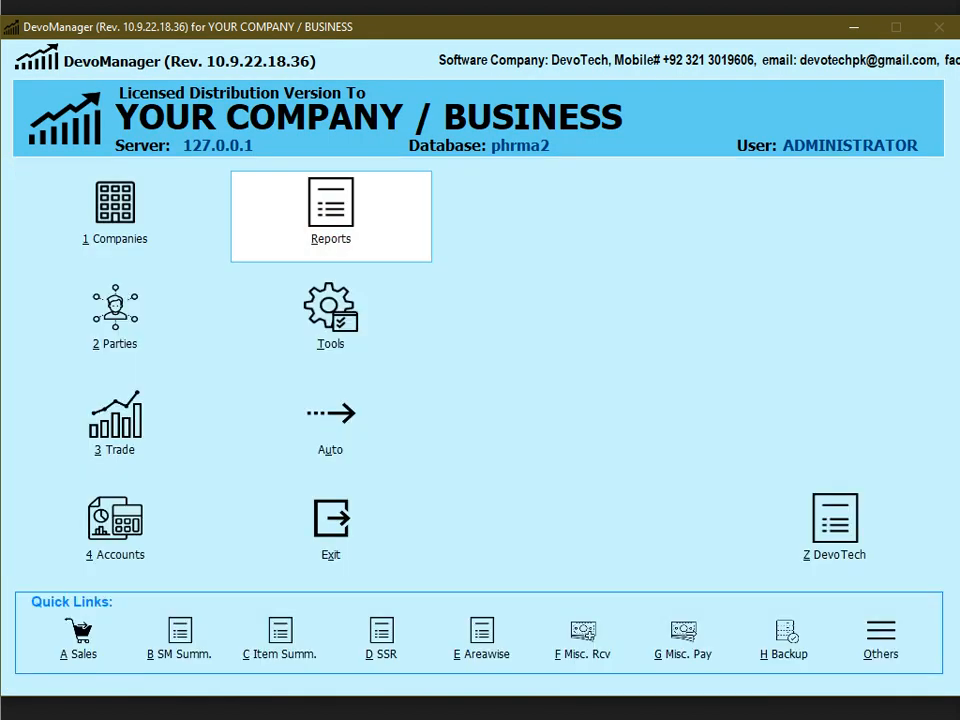
Open the Account Ledger form from the accounts reports and search the account heads for SALES.
{"action": "key", "text": "r"}
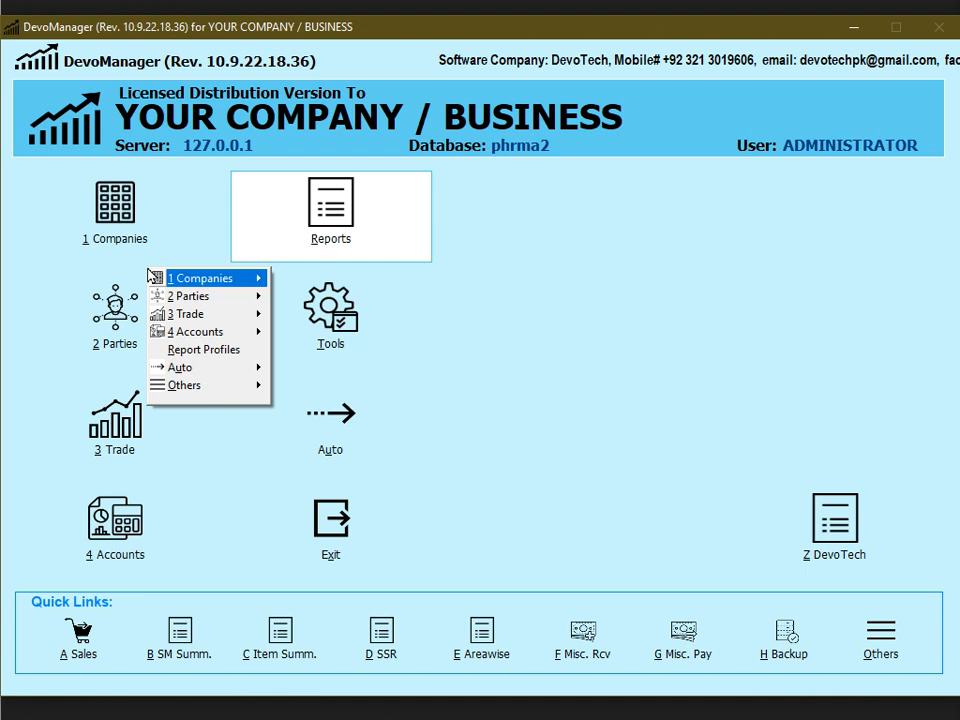
{"action": "key", "text": "Down"}
{"action": "key", "text": "Down"}
{"action": "key", "text": "Down"}
{"action": "key", "text": "Right"}
{"action": "key", "text": "Right"}
{"action": "key", "text": "Down"}
{"action": "key", "text": "Return"}
{"action": "type", "text": "S"}
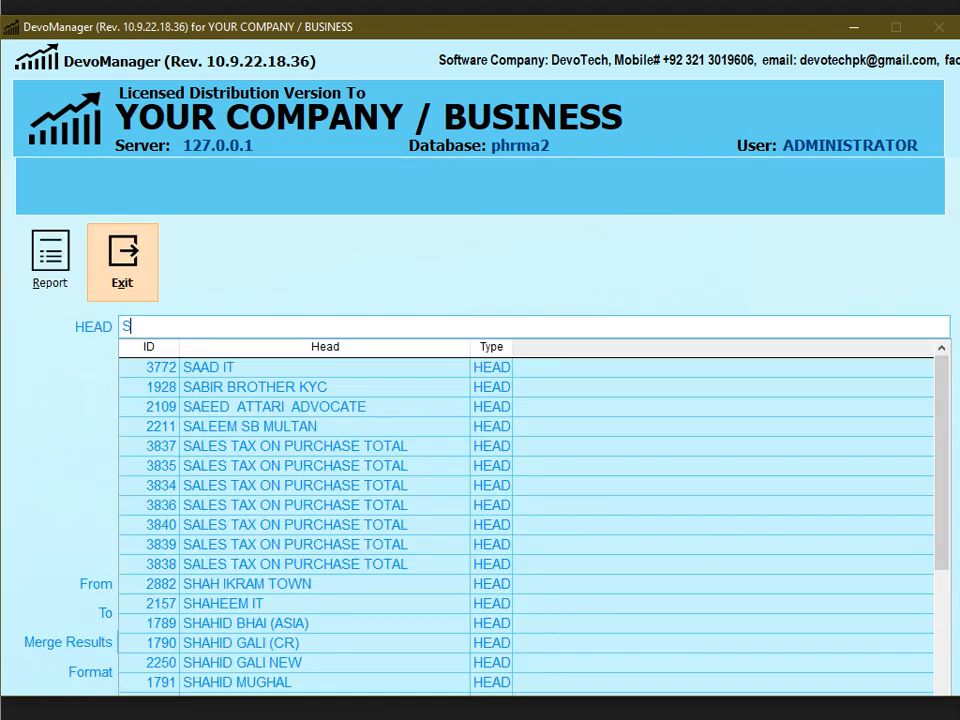
{"action": "type", "text": "ALES"}
Look through the matching SALES TAX ON PURCHASE TOTAL heads and compare their IDs.
{"action": "key", "text": "Down"}
{"action": "key", "text": "Down"}
{"action": "key", "text": "Down"}
{"action": "key", "text": "Down"}
{"action": "key", "text": "Down"}
{"action": "key", "text": "Down"}
{"action": "key", "text": "Down"}
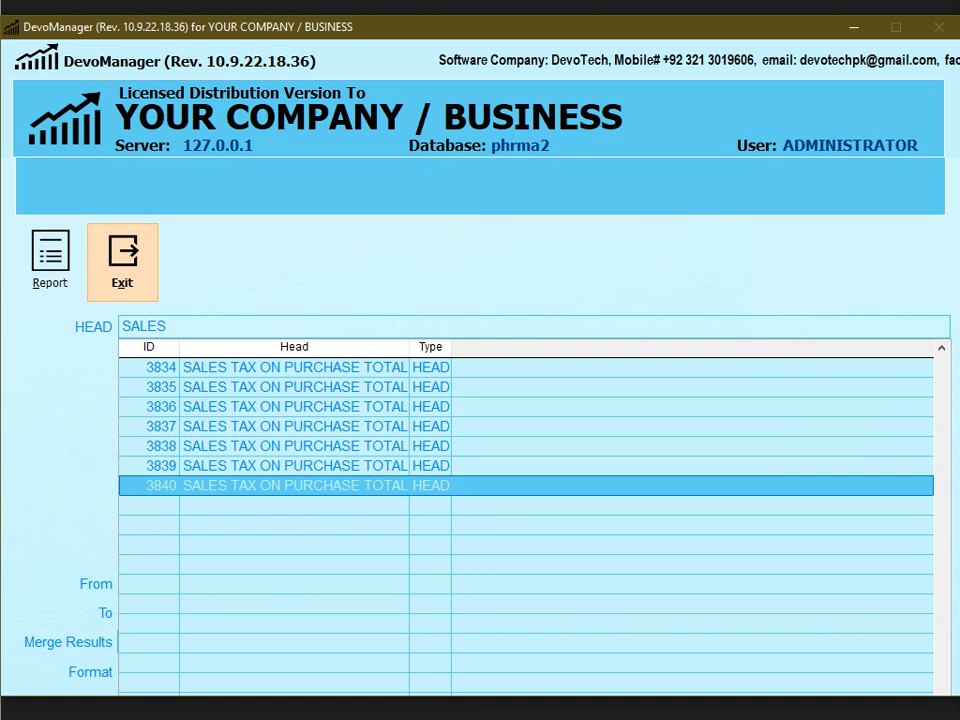
{"action": "key", "text": "Up"}
{"action": "key", "text": "Up"}
{"action": "key", "text": "Up"}
{"action": "key", "text": "Up"}
{"action": "key", "text": "Up"}
{"action": "key", "text": "Up"}
{"action": "key", "text": "Down"}
{"action": "key", "text": "Down"}
{"action": "key", "text": "Down"}
{"action": "key", "text": "Down"}
{"action": "key", "text": "Down"}
{"action": "key", "text": "Down"}
{"action": "key", "text": "Up"}
{"action": "key", "text": "Up"}
{"action": "key", "text": "Up"}
{"action": "key", "text": "Up"}
{"action": "key", "text": "Up"}
{"action": "key", "text": "Up"}
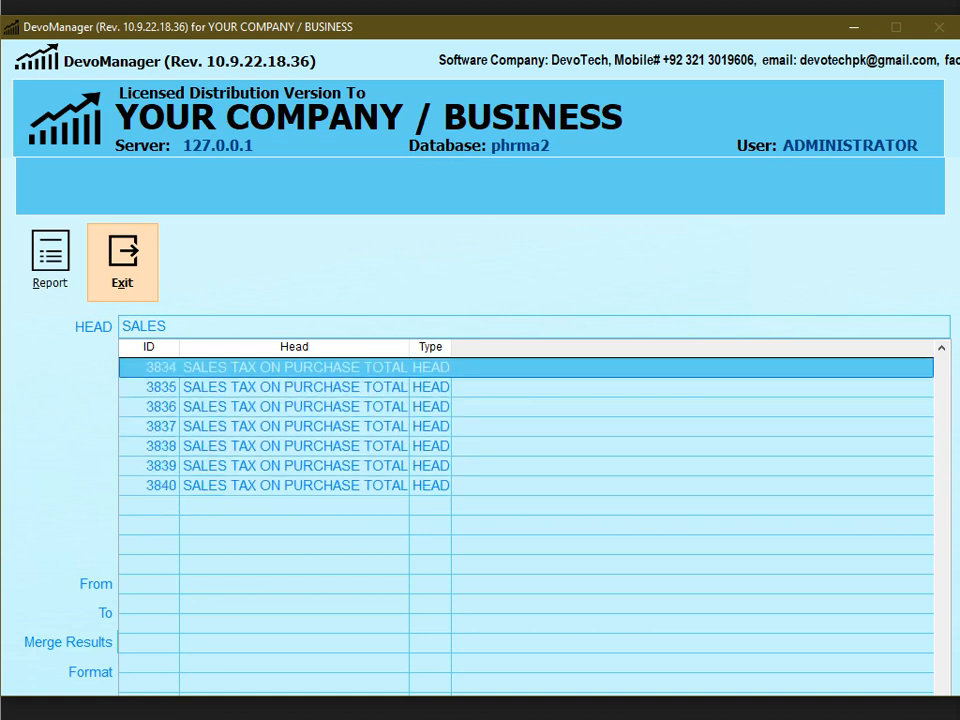
Add the SALES TAX ON PURCHASE TOTAL head with ID 3840 to the ledger report.
{"action": "key", "text": "Down"}
{"action": "key", "text": "Down"}
{"action": "key", "text": "Down"}
{"action": "key", "text": "Down"}
{"action": "key", "text": "Down"}
{"action": "key", "text": "Down"}
{"action": "key", "text": "Return"}
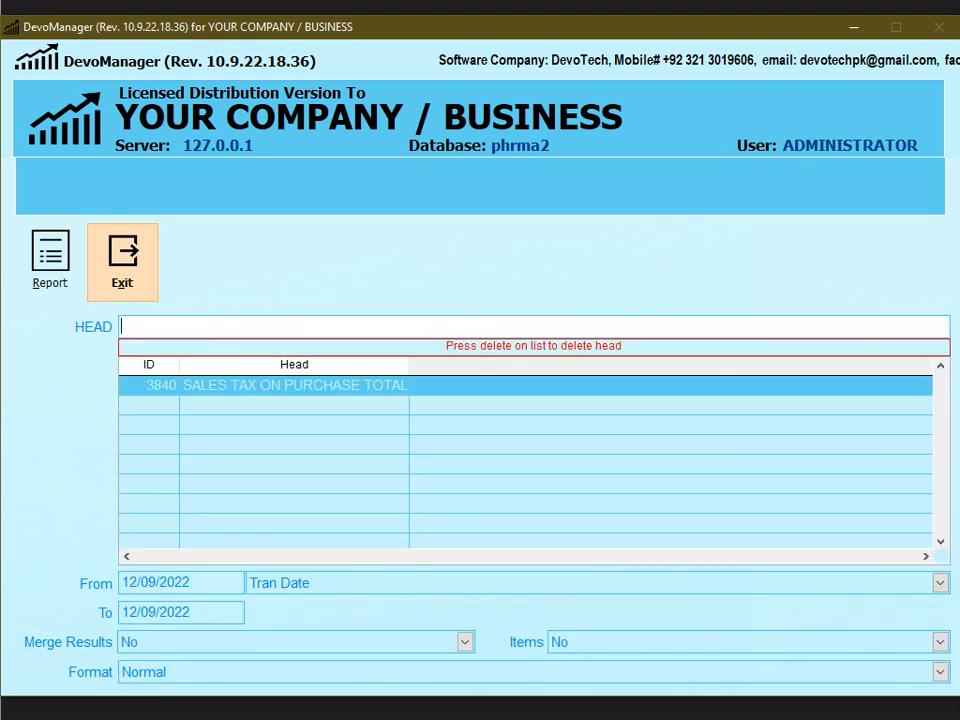
Generate the selected head's Account Ledger, check the sales tax posting for the purchase, and return to the main menu.
{"action": "key", "text": "Tab"}
{"action": "key", "text": "Return"}
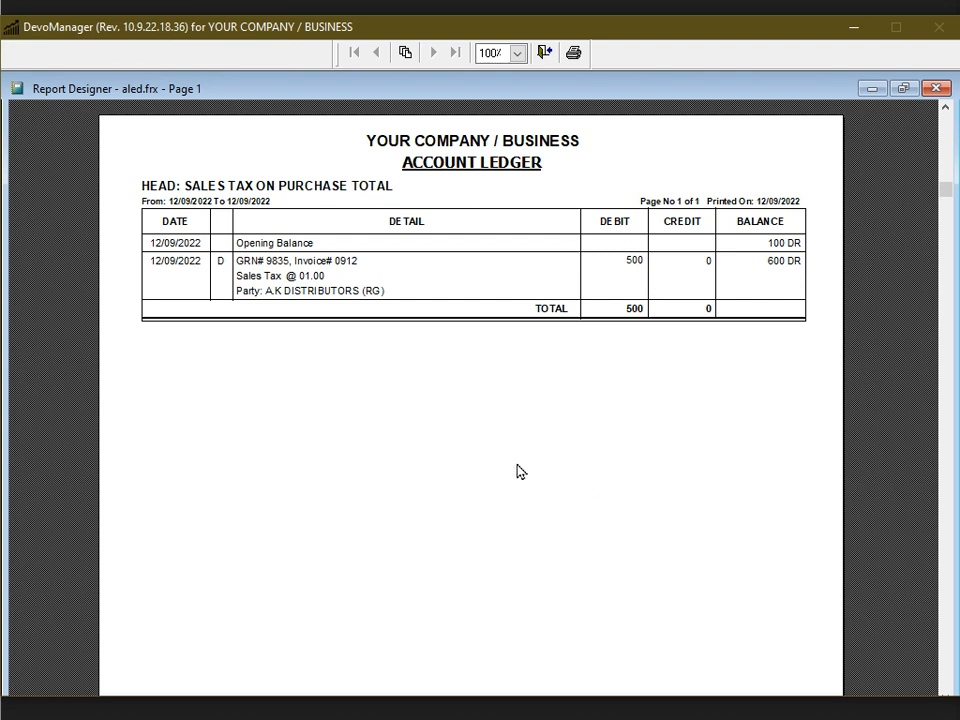
{"action": "key", "text": "Escape"}
{"action": "left_click", "coordinate": [139, 292]}
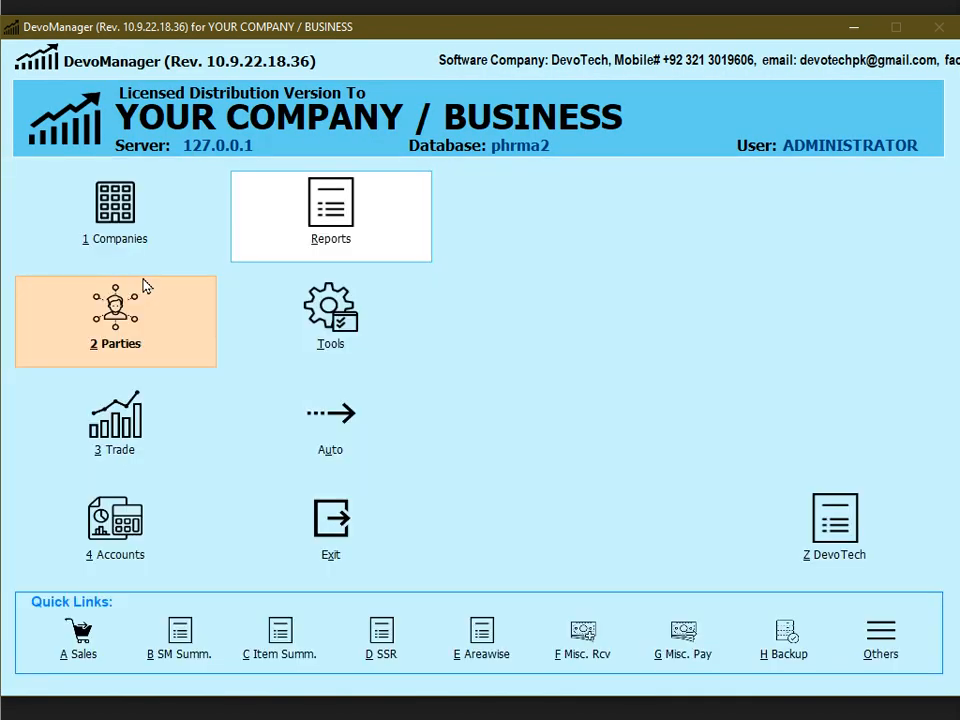